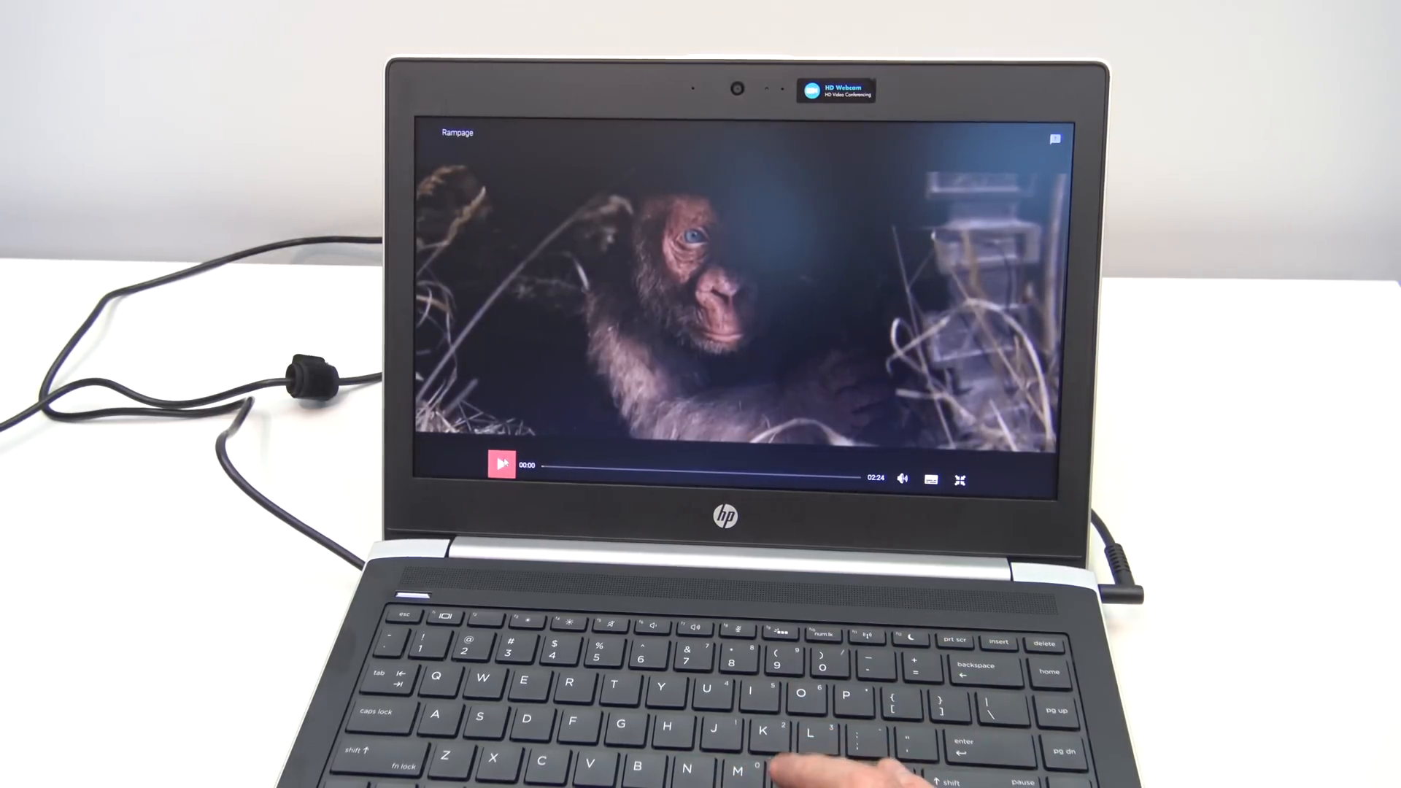
{"action": "key", "text": "space"}
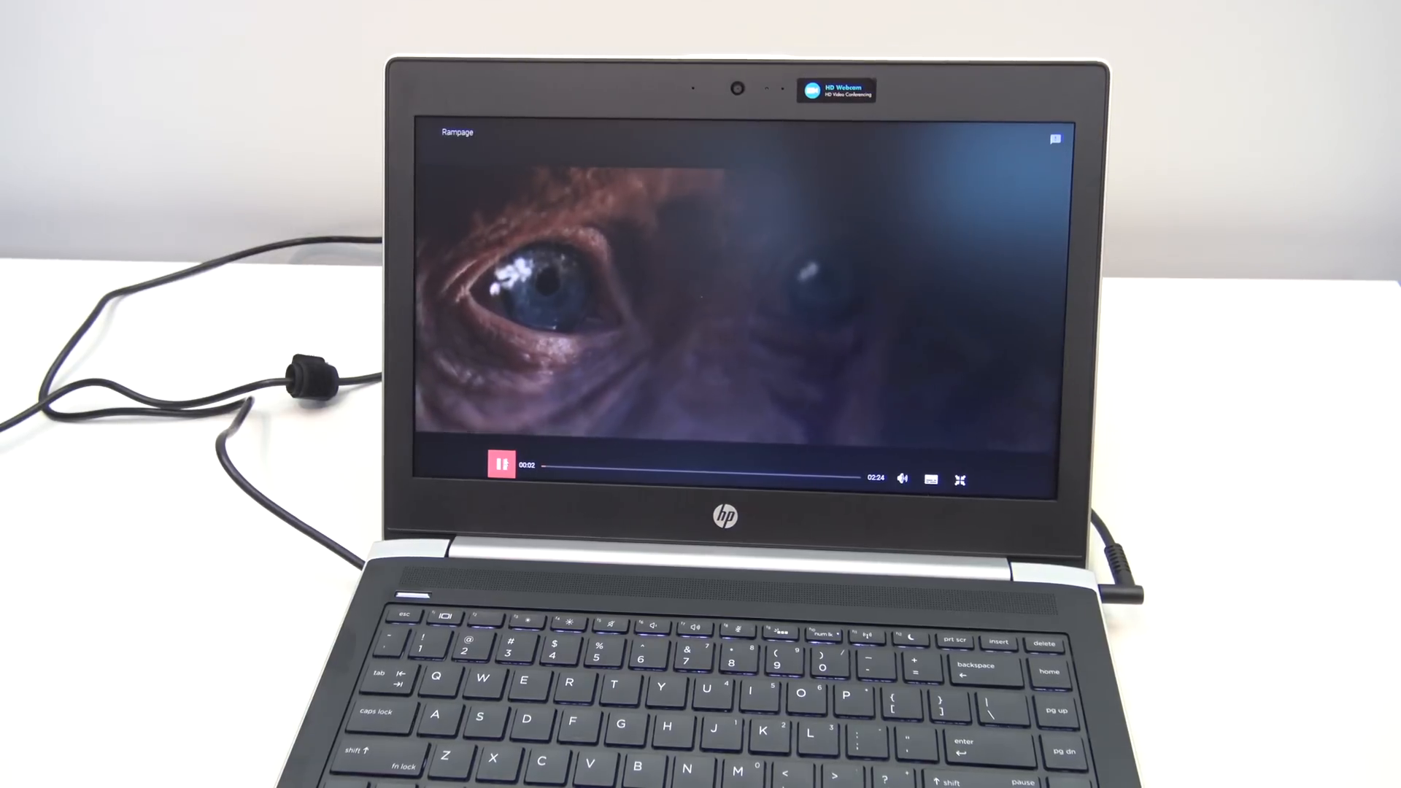